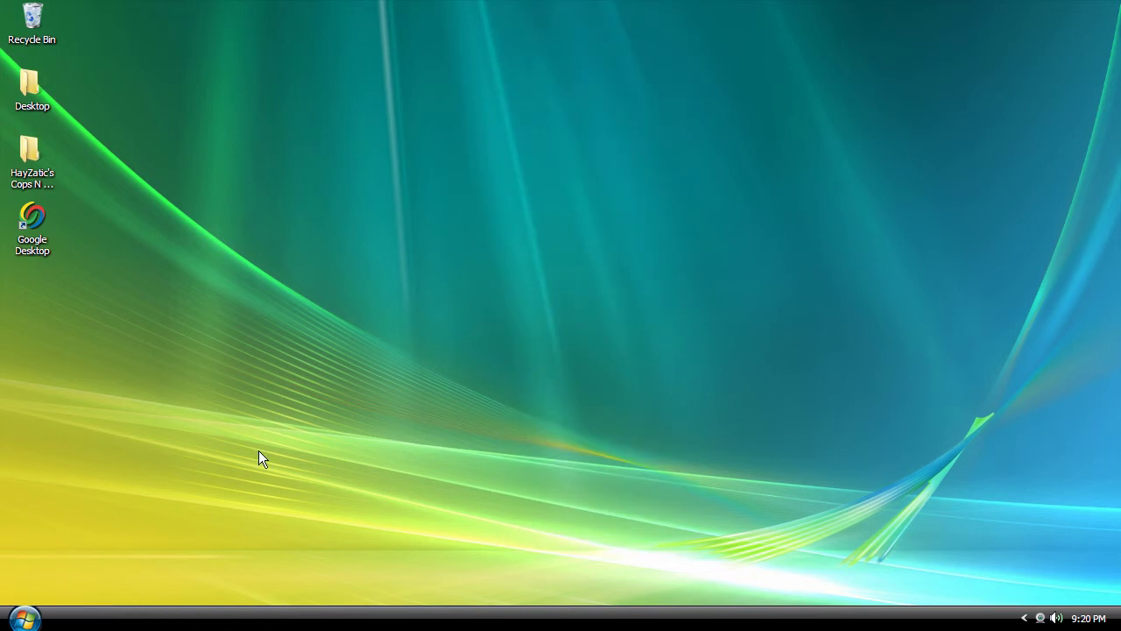
Launch Internet Explorer and search Google for 'sa-mp'
{"action": "left_click", "coordinate": [24, 618]}
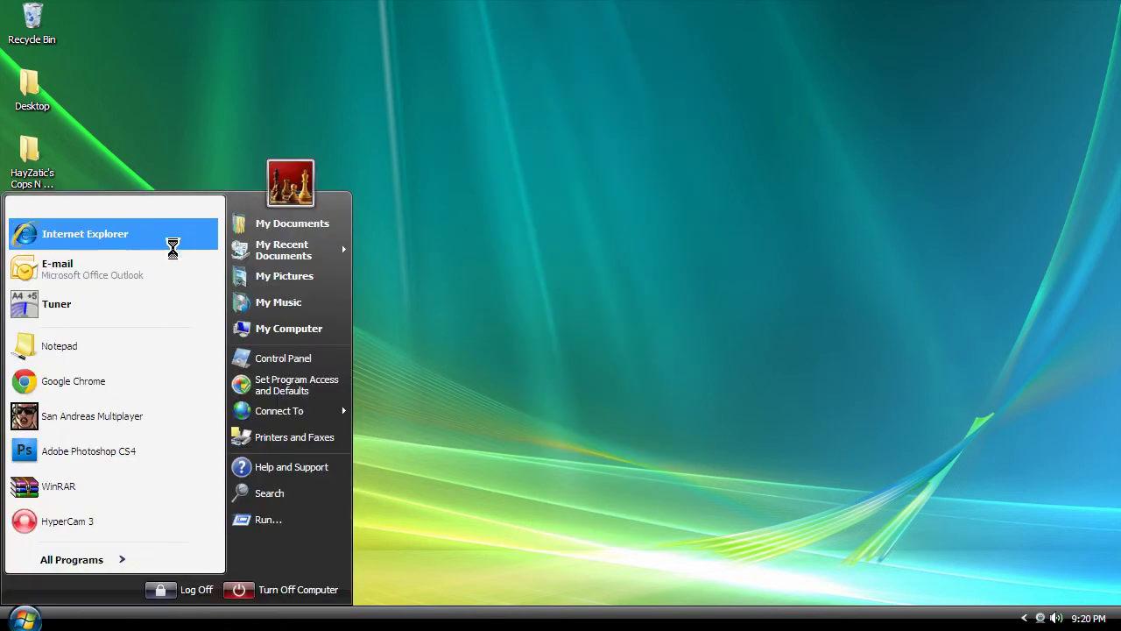
{"action": "left_click", "coordinate": [172, 247]}
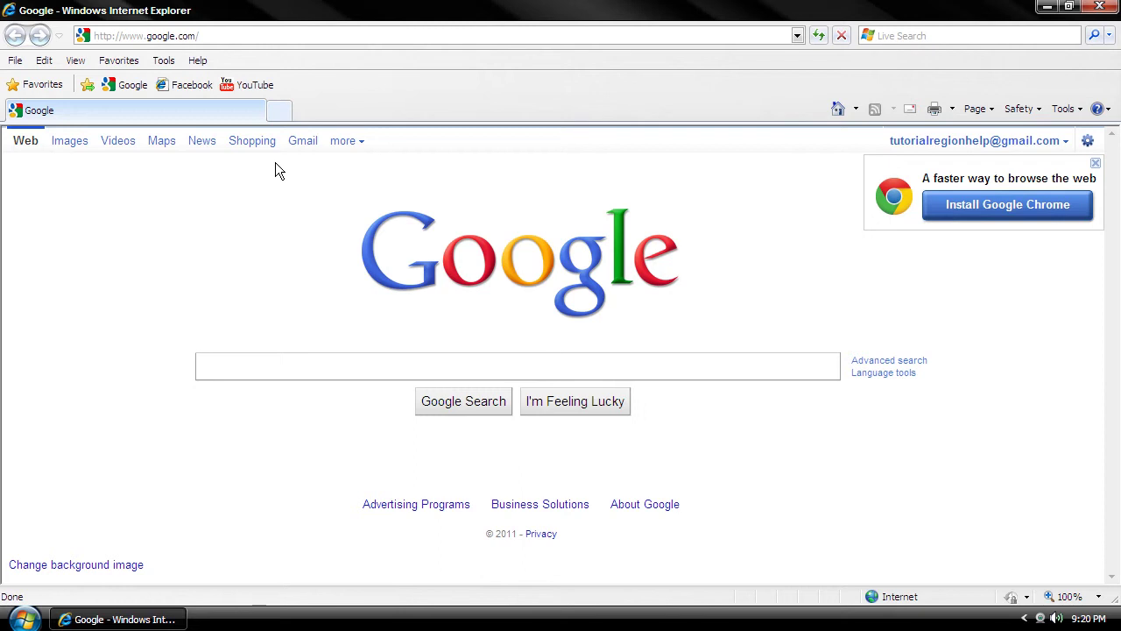
{"action": "type", "text": "g"}
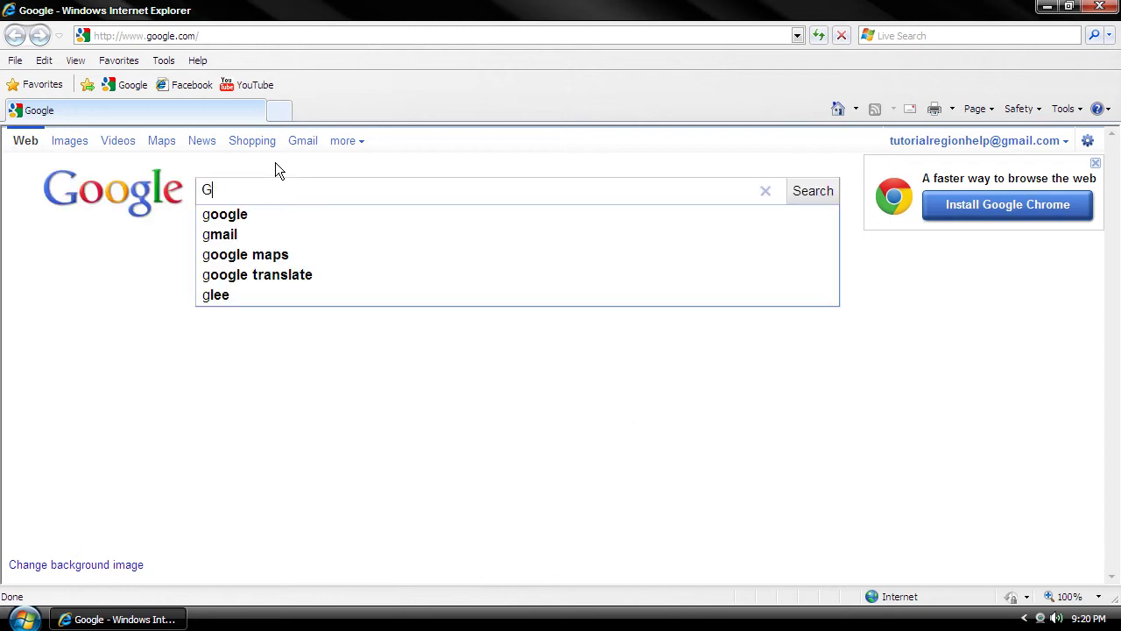
{"action": "type", "text": "sa-mp"}
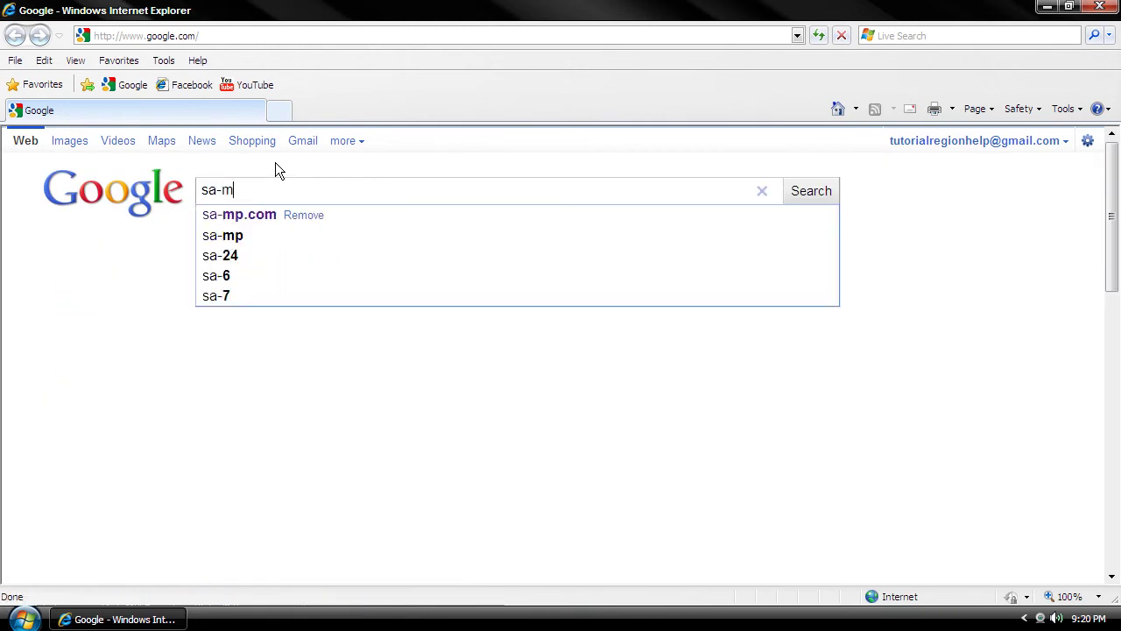
{"action": "key", "text": "Return"}
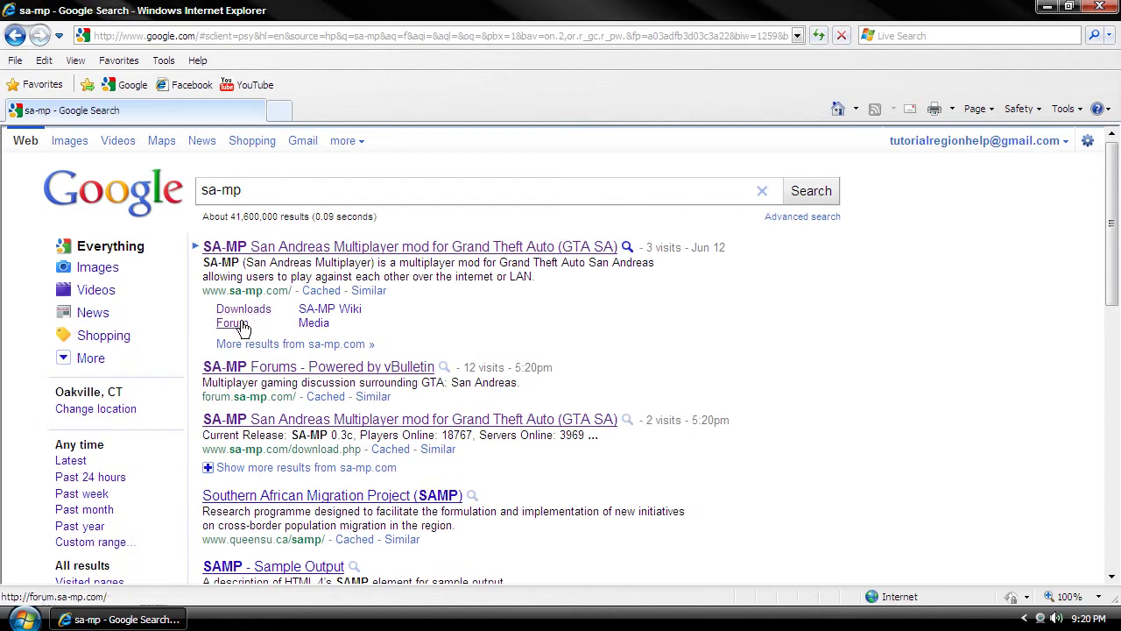
Download and open the SA-MP 0.3c R2 Windows Server package samp03csvr_R2-2_win32.zip from the Downloads page
{"action": "left_click", "coordinate": [255, 312]}
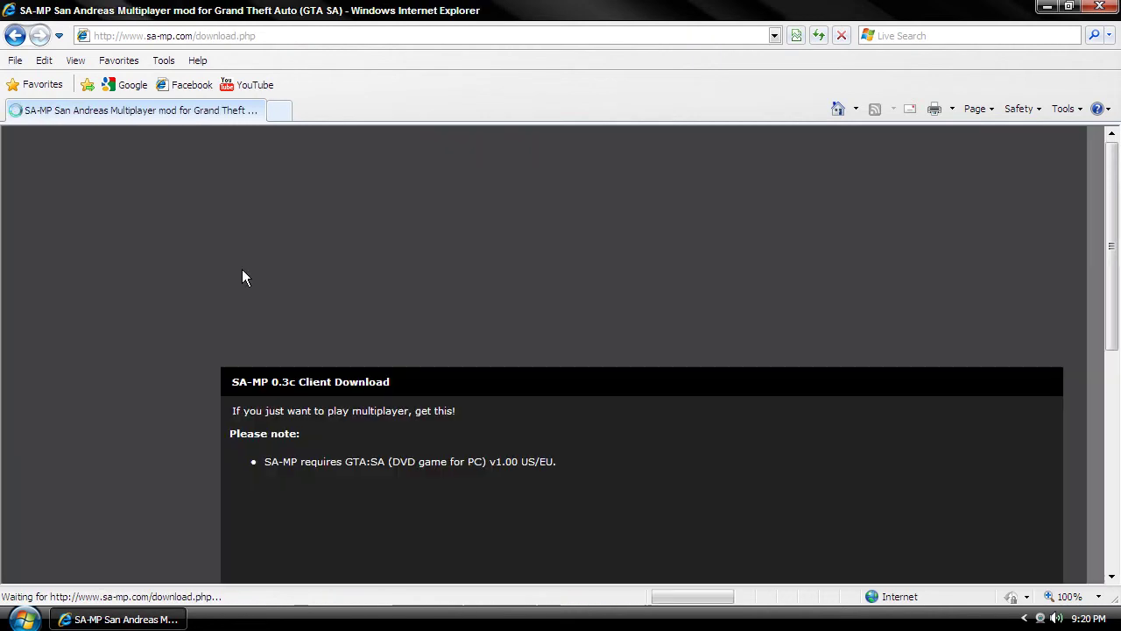
{"action": "scroll", "coordinate": [306, 378], "scroll_direction": "down", "scroll_amount": 3}
{"action": "scroll", "coordinate": [307, 378], "scroll_direction": "down", "scroll_amount": 1}
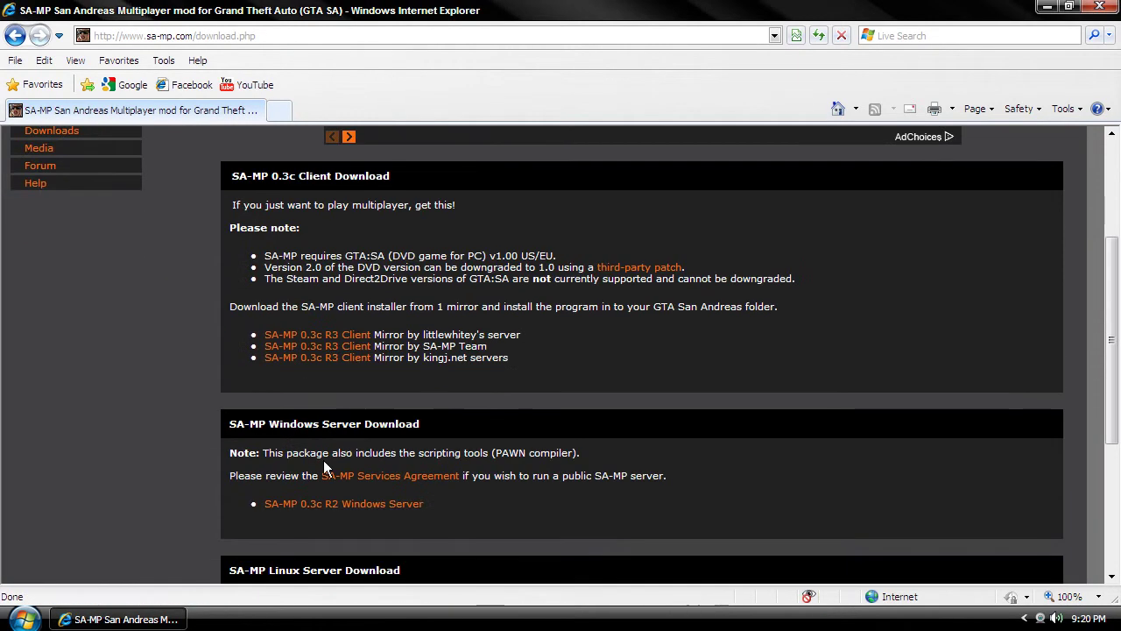
{"action": "left_click", "coordinate": [323, 508]}
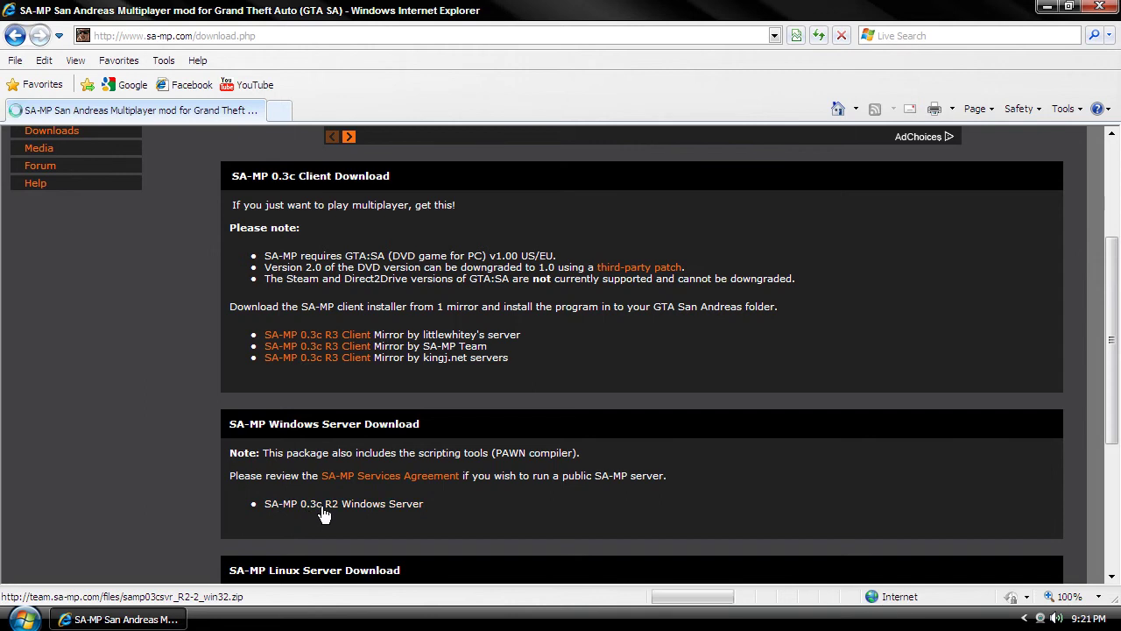
{"action": "left_click", "coordinate": [533, 316]}
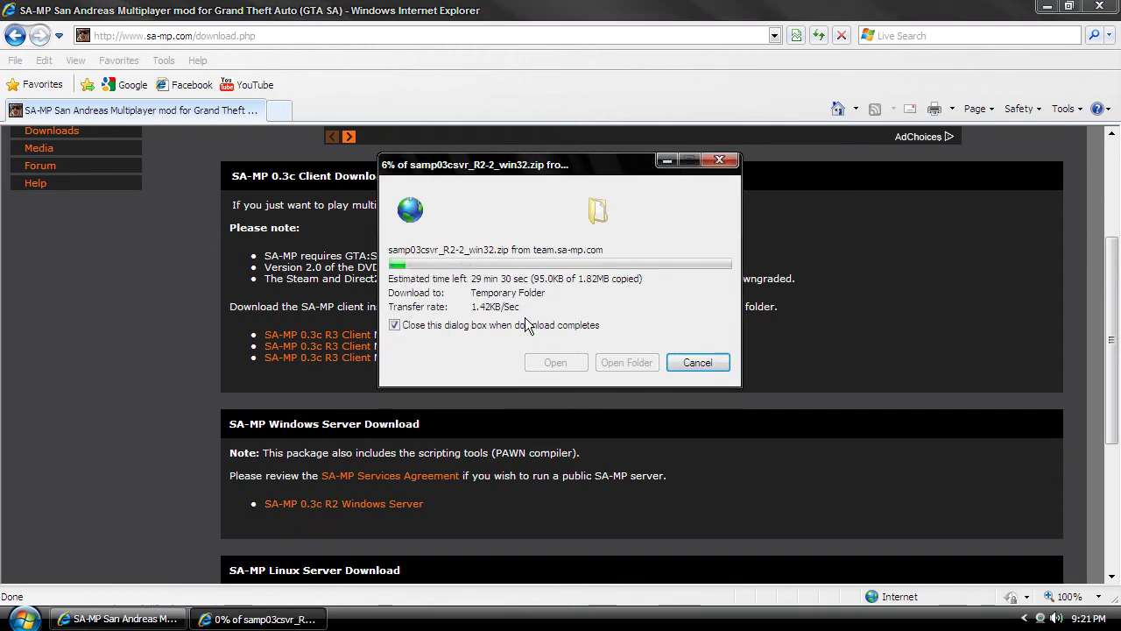
{"action": "left_click", "coordinate": [184, 344]}
{"action": "scroll", "coordinate": [168, 358], "scroll_direction": "down", "scroll_amount": 3}
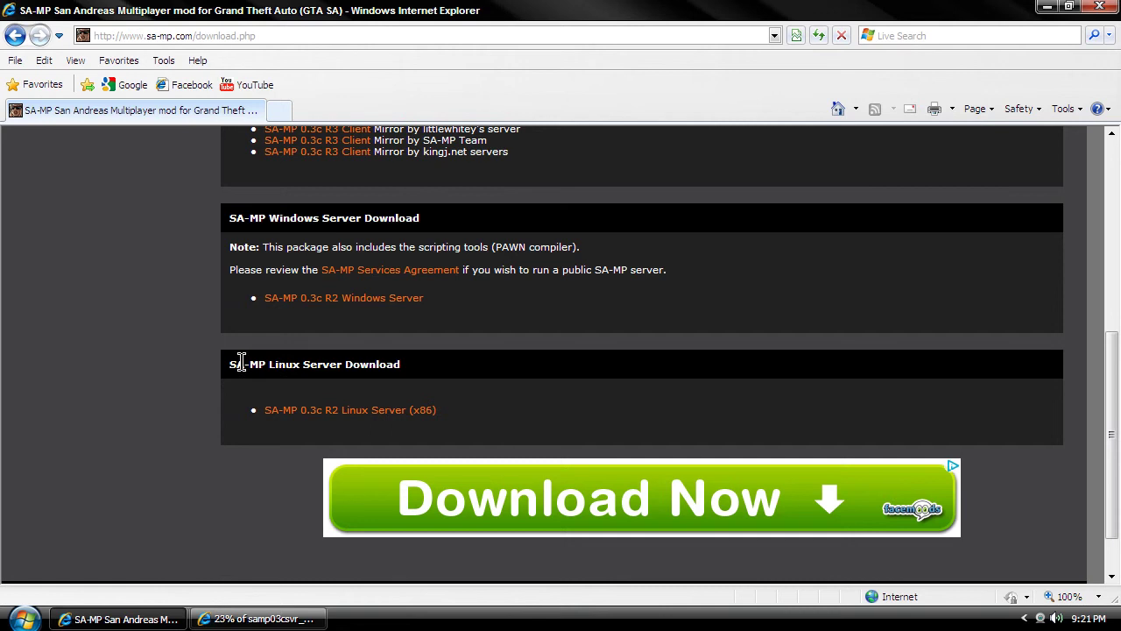
{"action": "left_click_drag", "start_coordinate": [229, 365], "coordinate": [422, 368]}
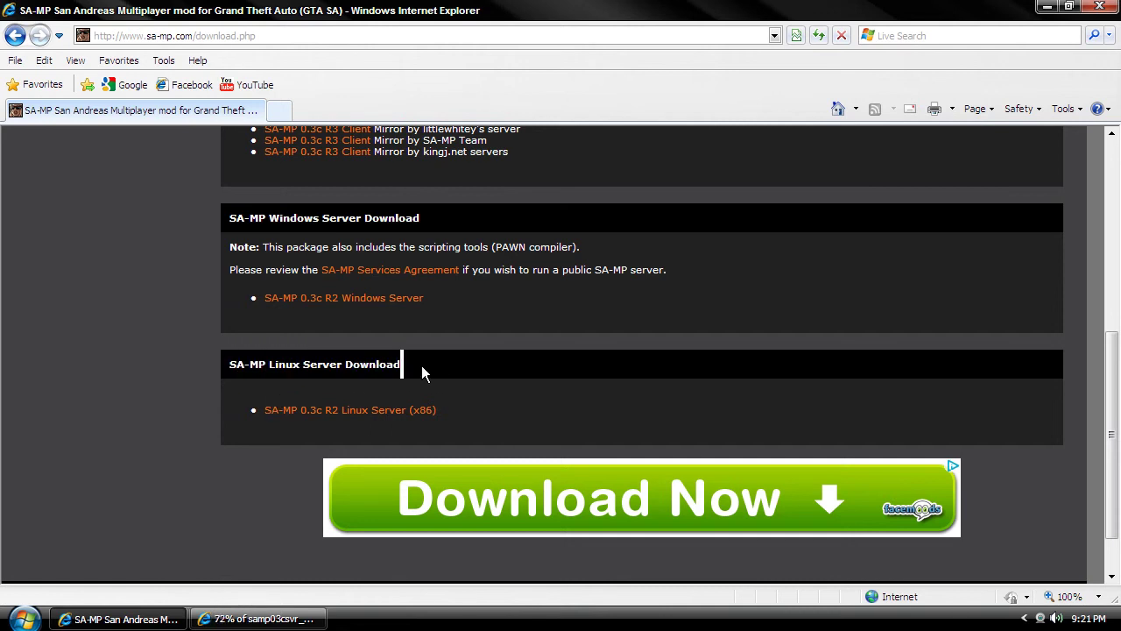
Minimize the browser, dismiss the WinRAR evaluation reminder, and centre the archive window
{"action": "left_click", "coordinate": [1046, 7]}
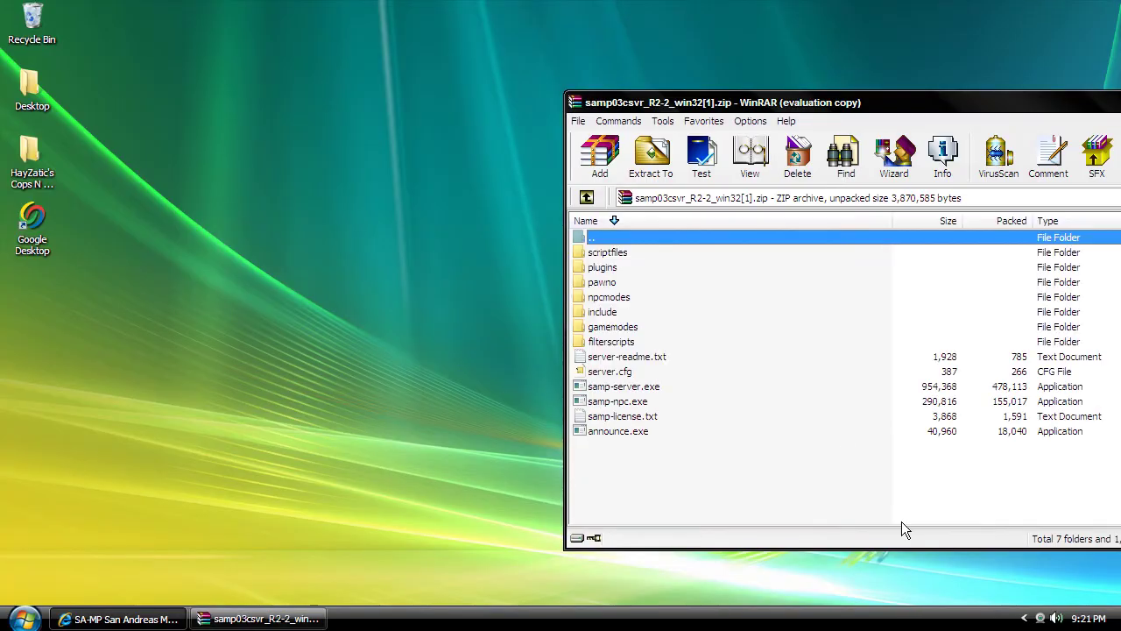
{"action": "left_click", "coordinate": [1063, 333]}
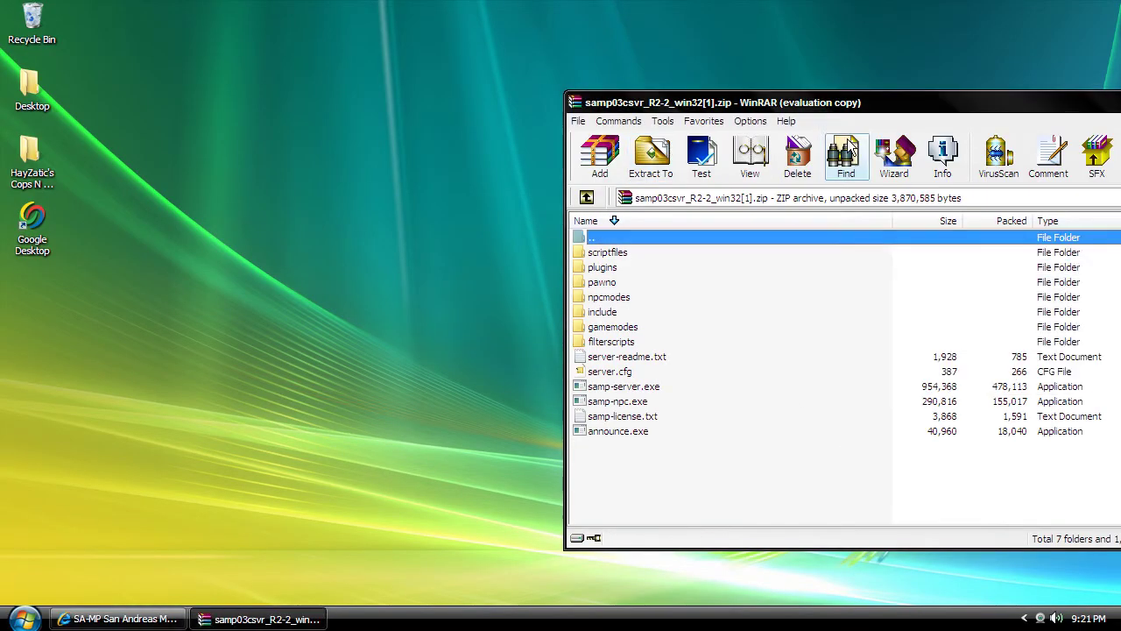
{"action": "left_click_drag", "start_coordinate": [829, 102], "coordinate": [452, 38]}
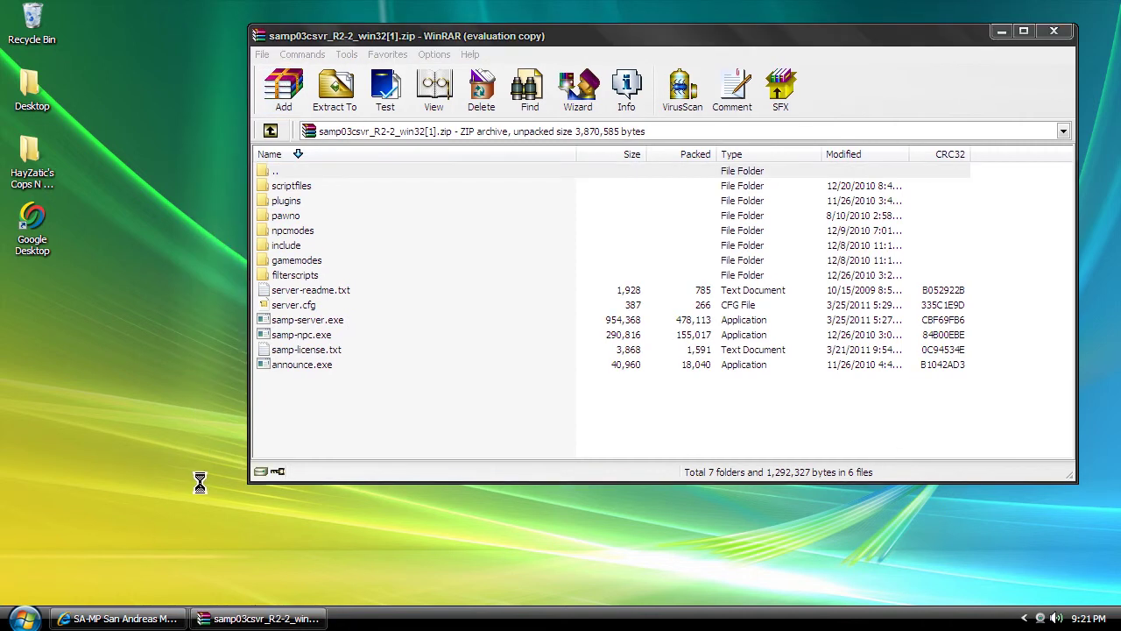
Create a new desktop folder named 'Hayzatic Stunt Server'
{"action": "right_click", "coordinate": [208, 419]}
{"action": "mouse_move", "coordinate": [208, 423]}
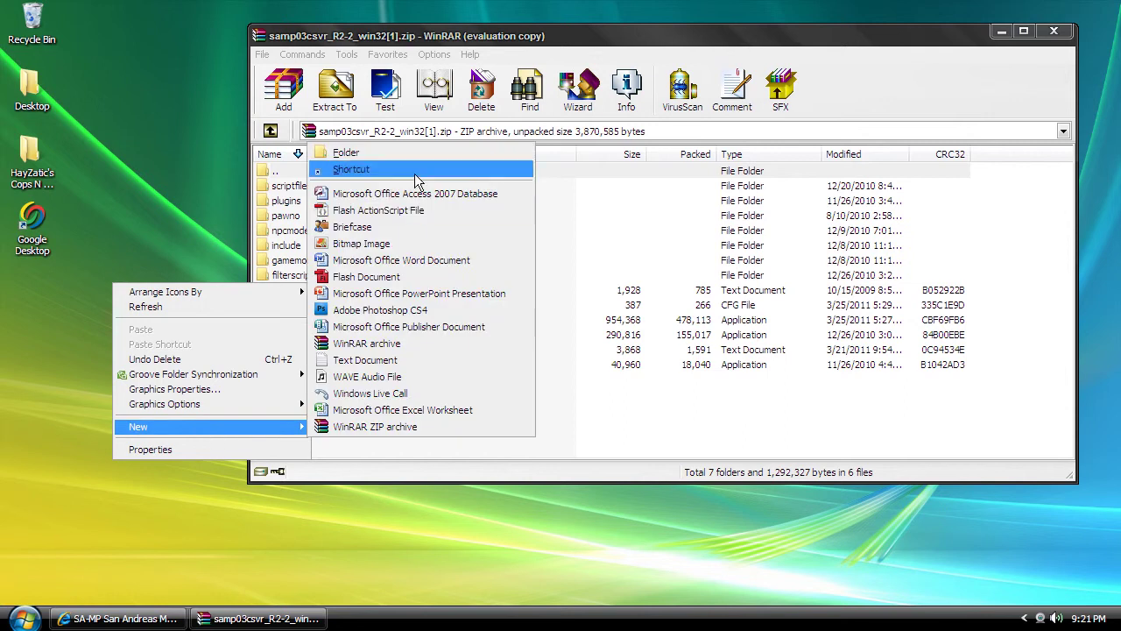
{"action": "left_click", "coordinate": [421, 147]}
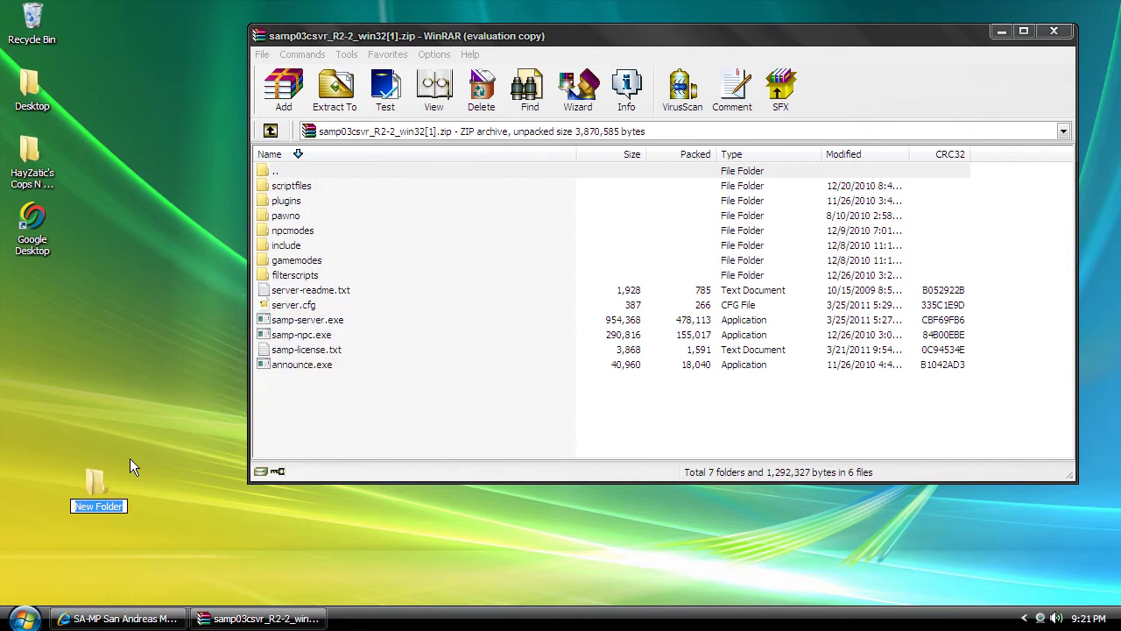
{"action": "type", "text": "Hay"}
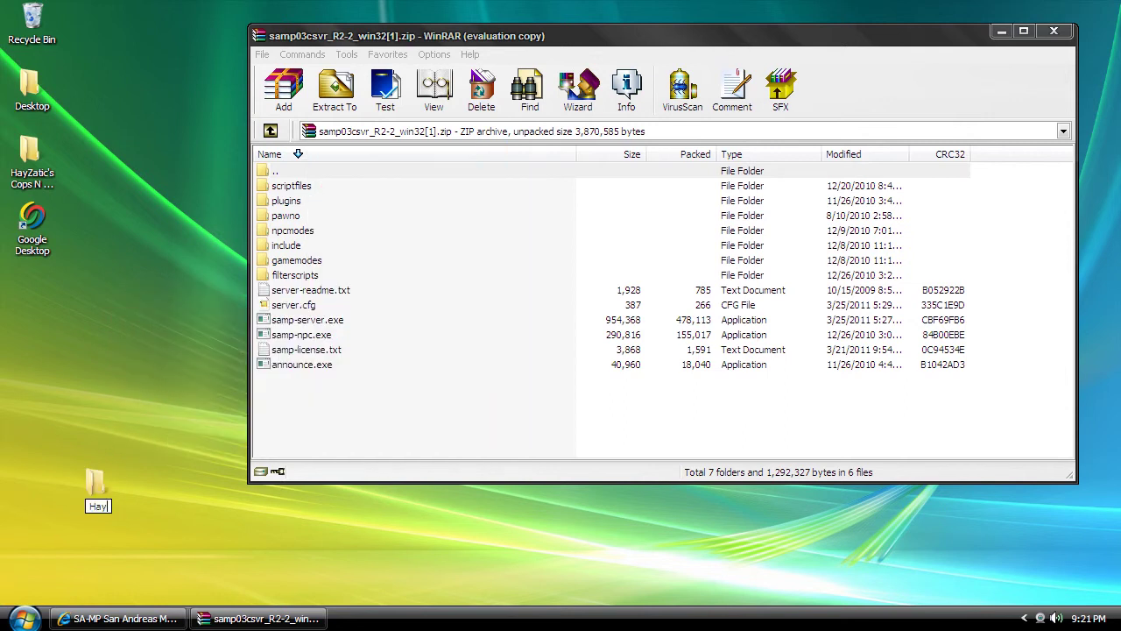
{"action": "type", "text": "zatic Stunt"}
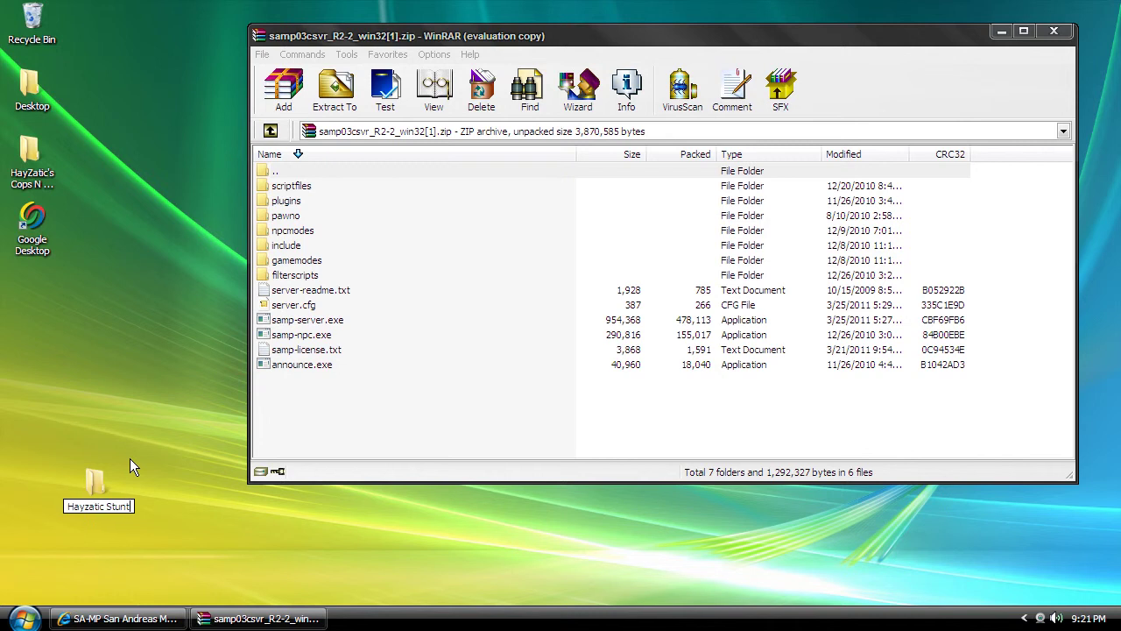
{"action": "type", "text": " Server"}
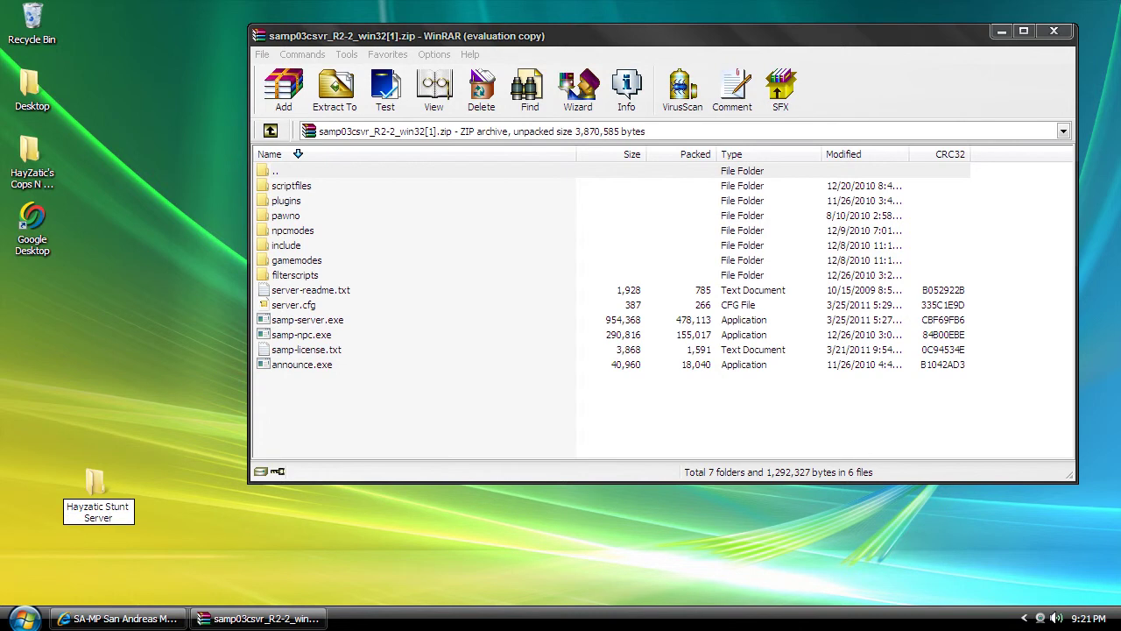
{"action": "key", "text": "Return"}
Extract all archive files into the folder, close WinRAR, and centre the folder icon
{"action": "left_click_drag", "start_coordinate": [333, 408], "coordinate": [111, 465]}
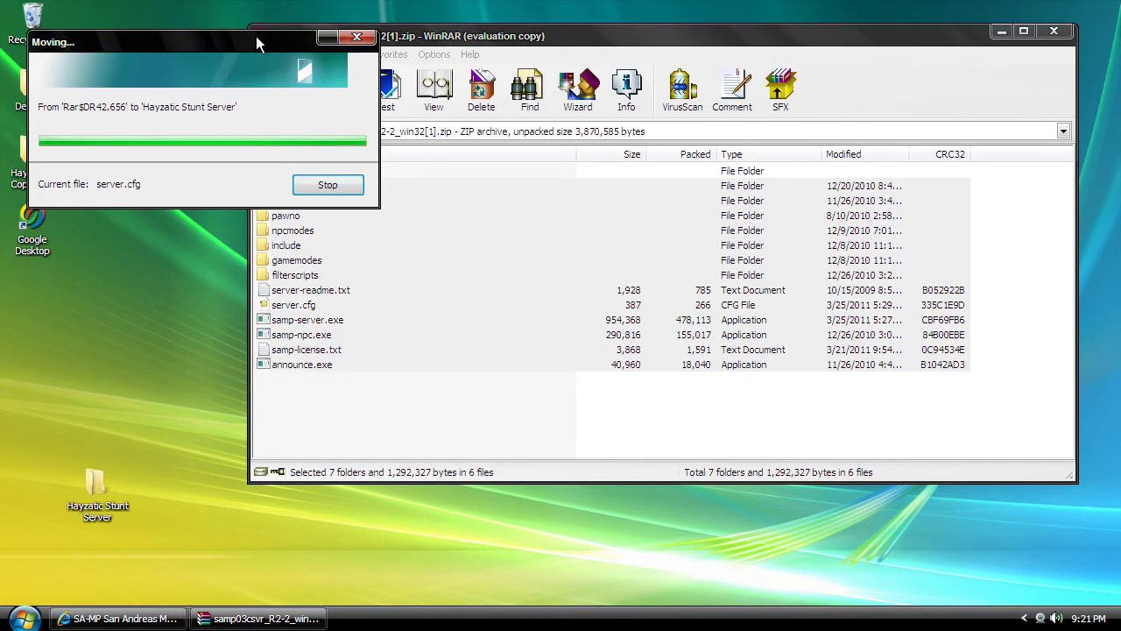
{"action": "double_click", "coordinate": [259, 33]}
{"action": "left_click_drag", "start_coordinate": [105, 497], "coordinate": [499, 301]}
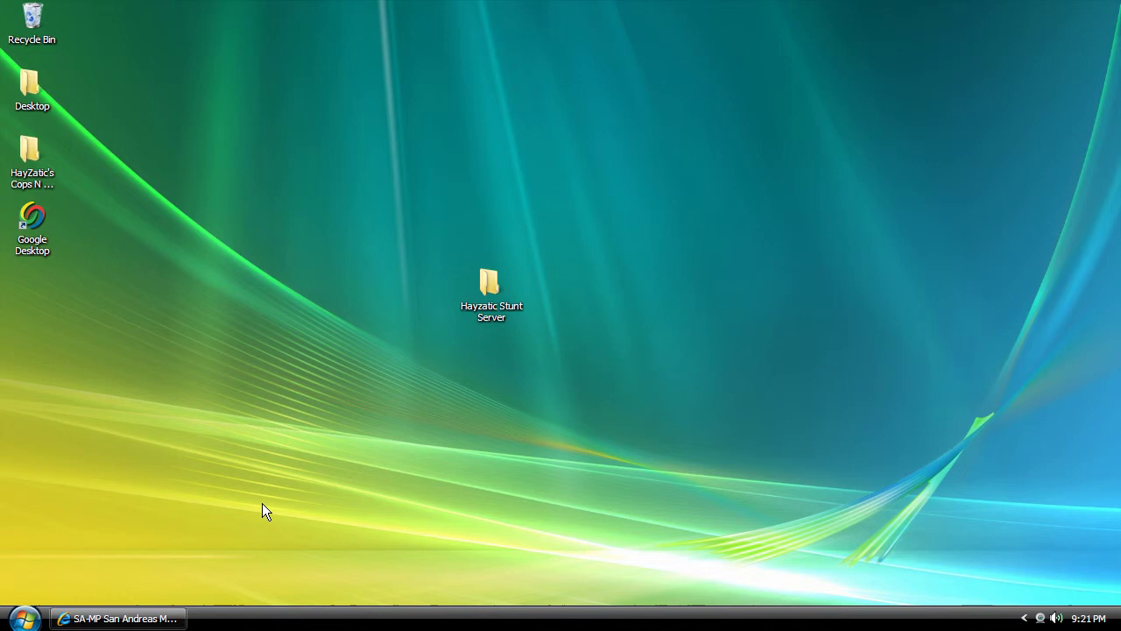
Open the Hayzatic Stunt Server folder and bring up the server.cfg file's options
{"action": "double_click", "coordinate": [485, 286]}
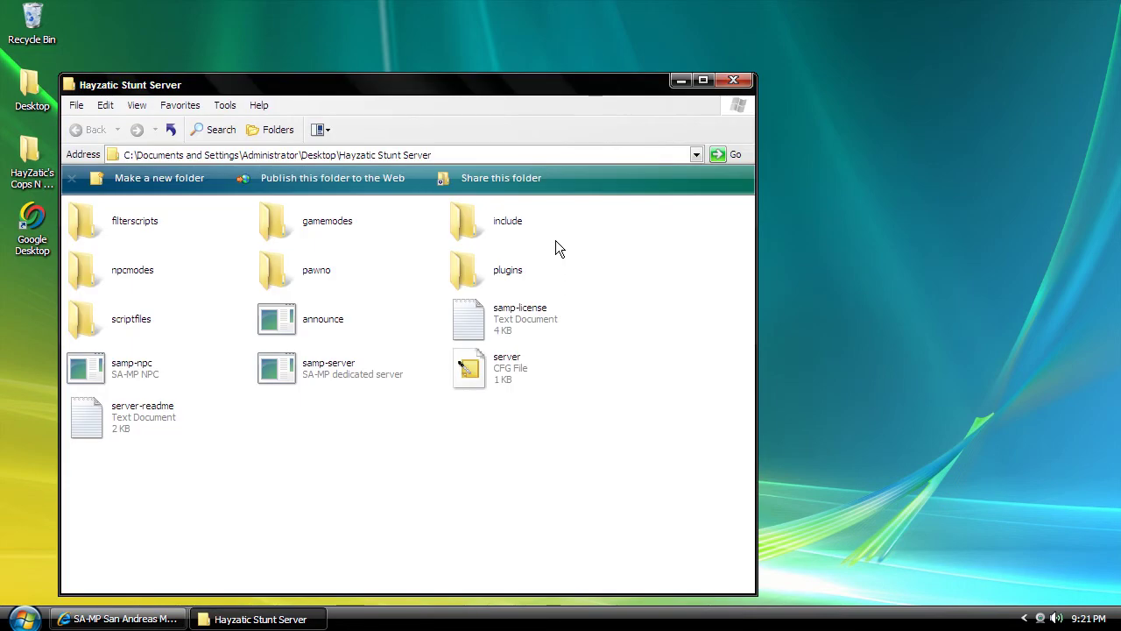
{"action": "left_click", "coordinate": [500, 374]}
{"action": "right_click", "coordinate": [517, 376]}
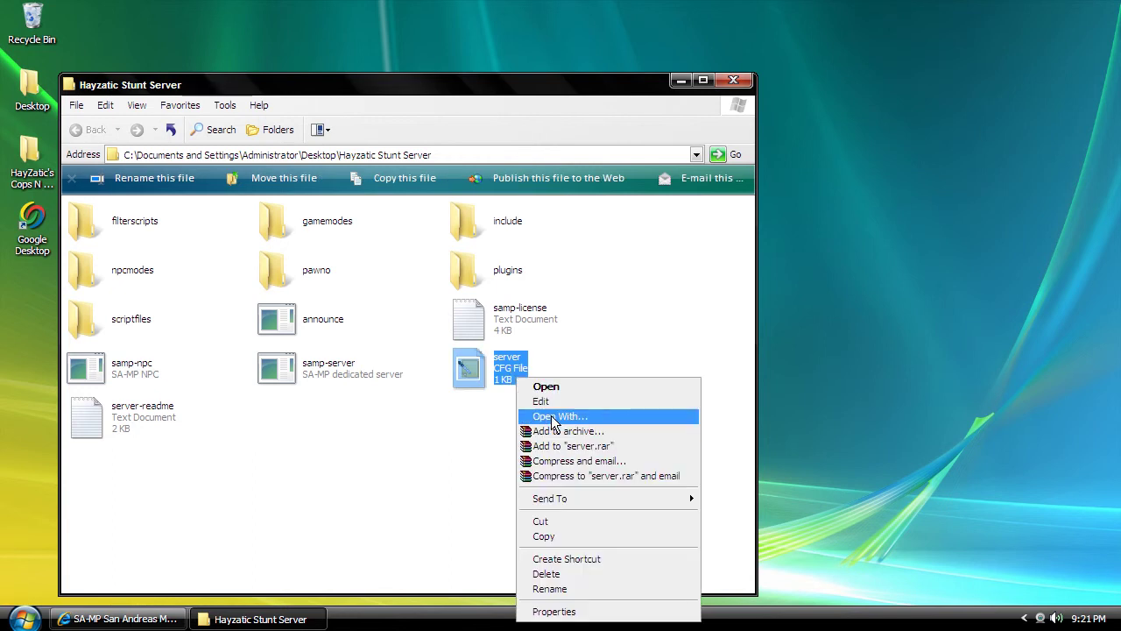
{"action": "left_click", "coordinate": [648, 375]}
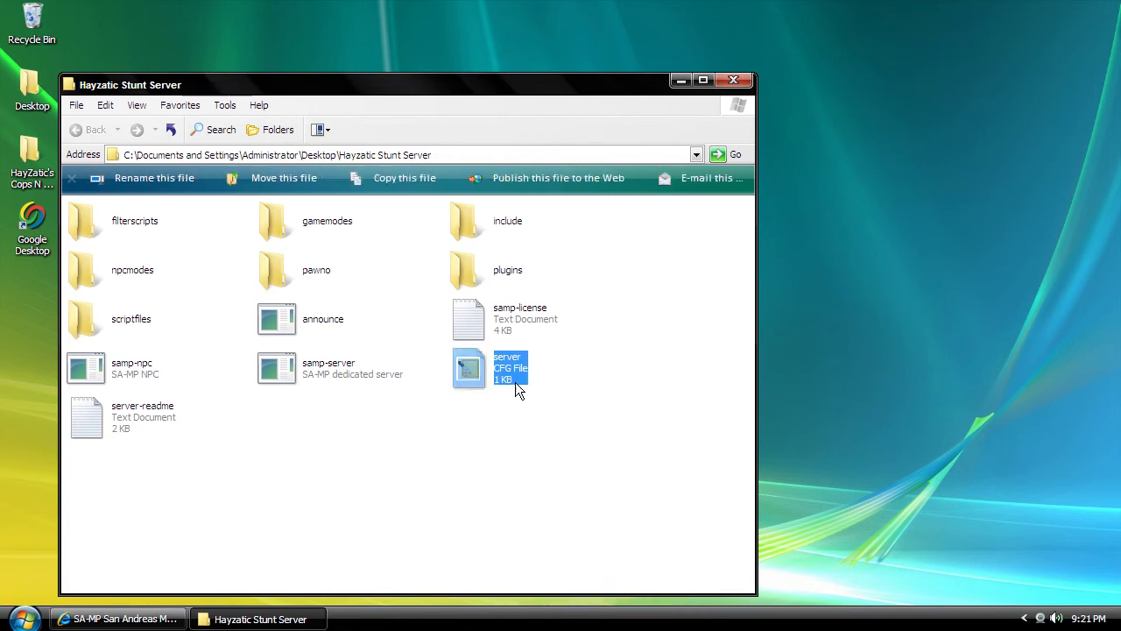
Open server.cfg in Notepad and replace the default rcon password with a new one
{"action": "left_click", "coordinate": [680, 80]}
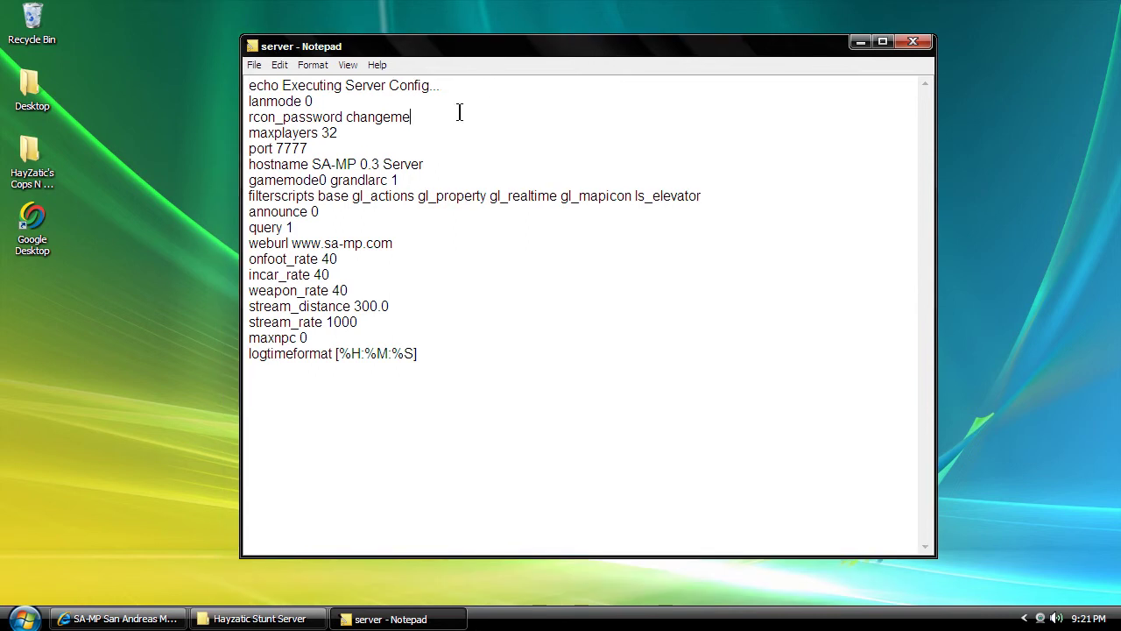
{"action": "left_click_drag", "start_coordinate": [325, 101], "coordinate": [354, 116]}
{"action": "left_click", "coordinate": [366, 114]}
{"action": "left_click", "coordinate": [417, 112]}
{"action": "key", "text": "Home"}
{"action": "key", "text": "End"}
{"action": "key", "text": "BackSpace"}
{"action": "key", "text": "BackSpace"}
{"action": "key", "text": "BackSpace"}
{"action": "key", "text": "BackSpace"}
{"action": "key", "text": "BackSpace"}
{"action": "key", "text": "BackSpace"}
Change maxplayers from 32 to 40 and start overwriting the hostname with HayZatic
{"action": "key", "text": "BackSpace"}
{"action": "type", "text": "passwo"}
{"action": "left_click", "coordinate": [412, 137]}
{"action": "key", "text": "BackSpace"}
{"action": "key", "text": "BackSpace"}
{"action": "type", "text": "40"}
{"action": "left_click_drag", "start_coordinate": [426, 164], "coordinate": [311, 167]}
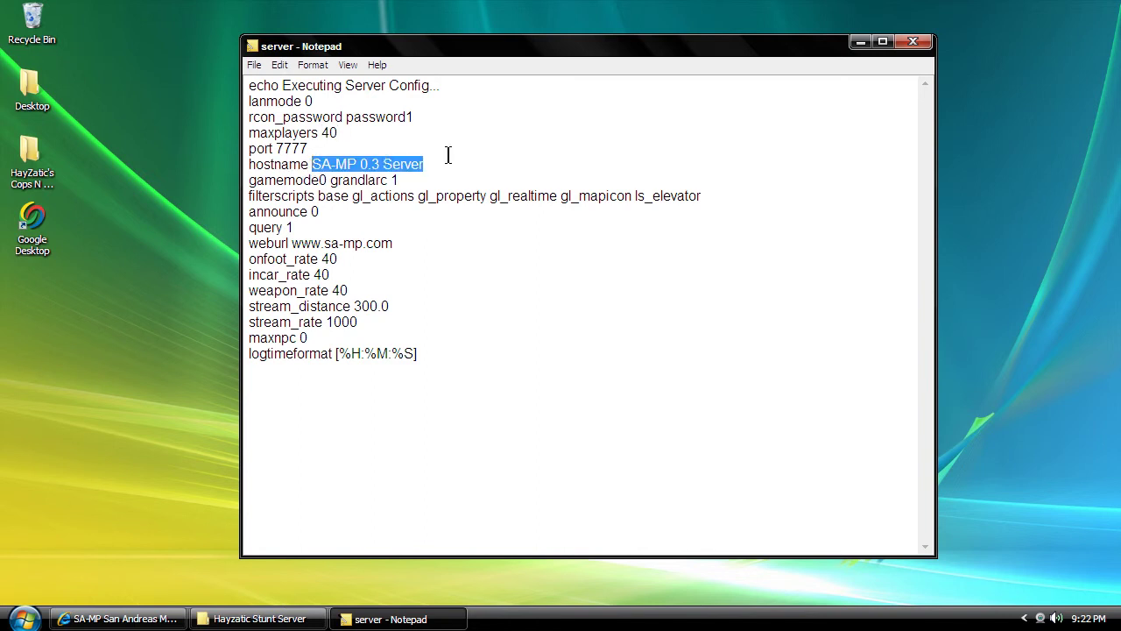
{"action": "type", "text": "HayZato"}
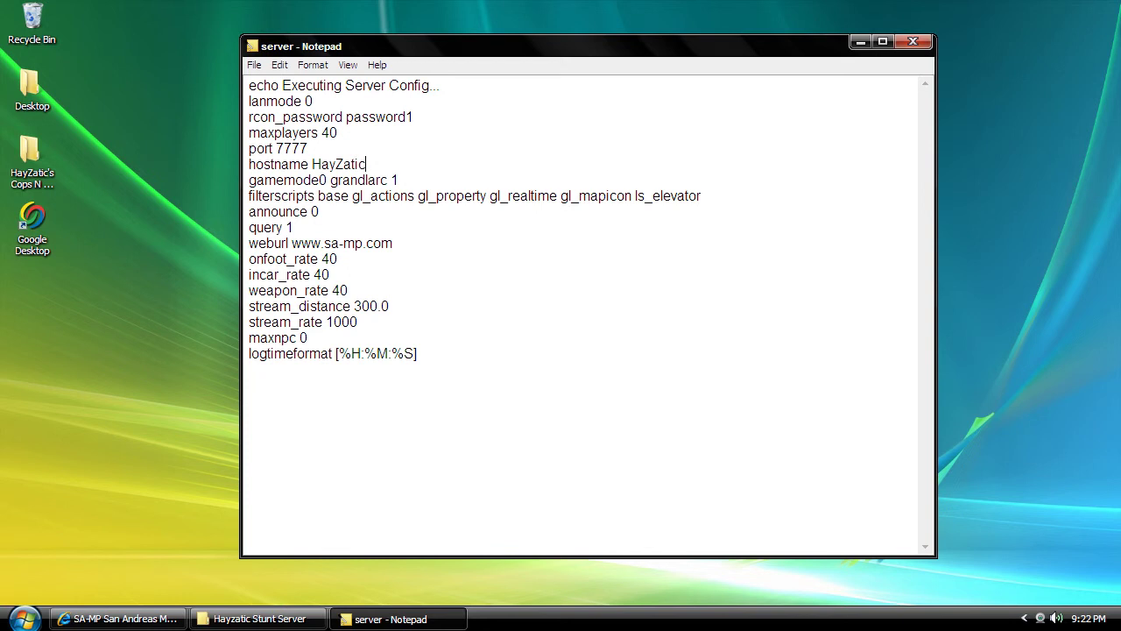
{"action": "type", "text": "cDe"}
Finish the hostname as 'HayZaticStunt Rideing', fixing the typos
{"action": "key", "text": "BackSpace"}
{"action": "key", "text": "BackSpace"}
{"action": "type", "text": "Stu"}
{"action": "key", "text": "BackSpace"}
{"action": "key", "text": "BackSpace"}
{"action": "key", "text": "BackSpace"}
{"action": "type", "text": "tunt Rideing"}
Delete all the default entries from the filterscripts line
{"action": "left_click_drag", "start_coordinate": [412, 179], "coordinate": [333, 181]}
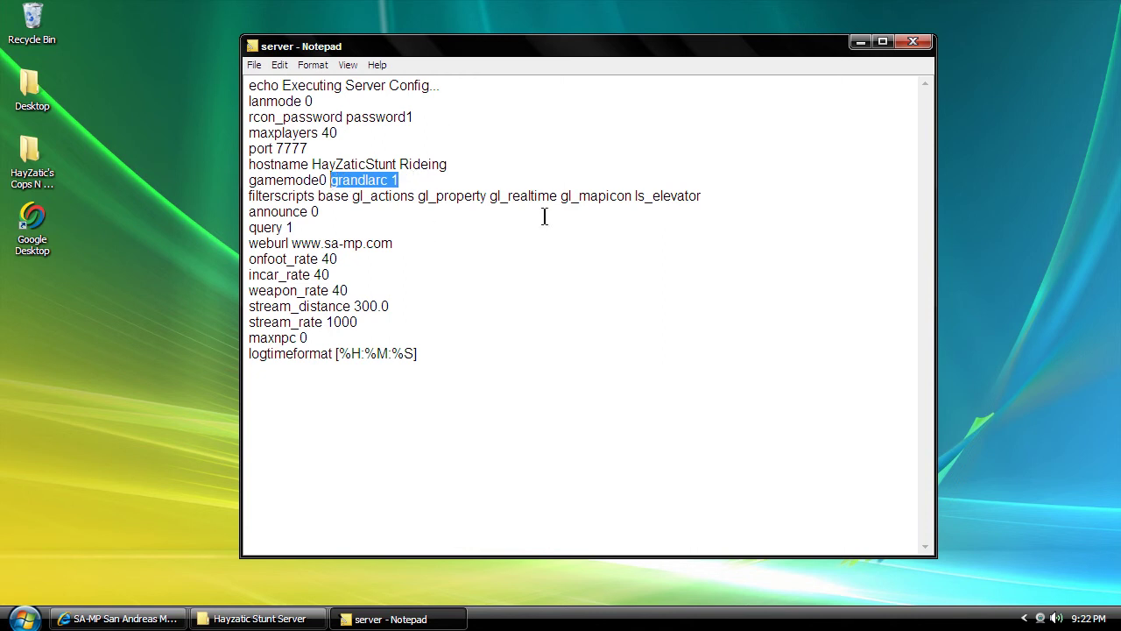
{"action": "left_click", "coordinate": [784, 194]}
{"action": "left_click_drag", "start_coordinate": [784, 194], "coordinate": [317, 196]}
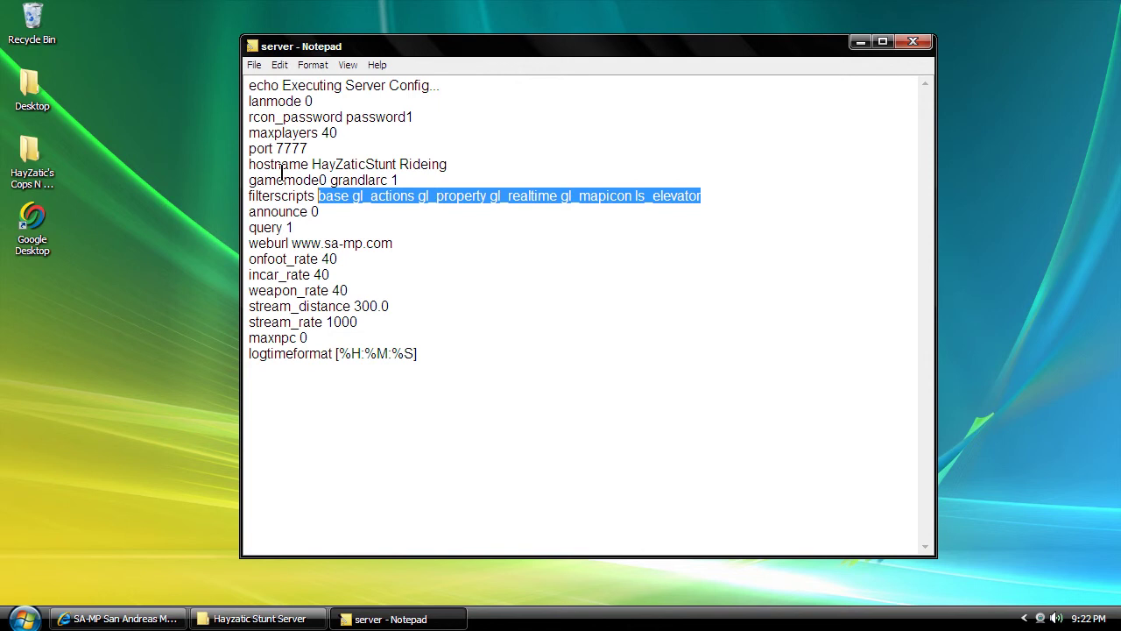
{"action": "key", "text": "Delete"}
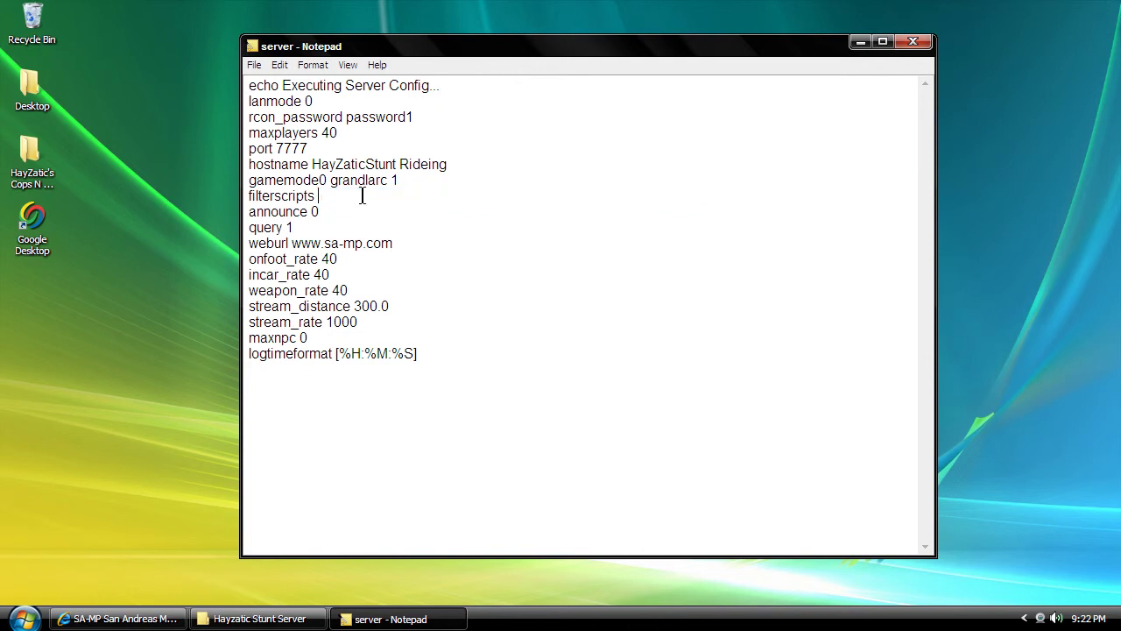
Change announce from 0 to 1, then bring up the Start menu
{"action": "left_click", "coordinate": [368, 215]}
{"action": "key", "text": "BackSpace"}
{"action": "type", "text": "1"}
{"action": "key", "text": "super"}
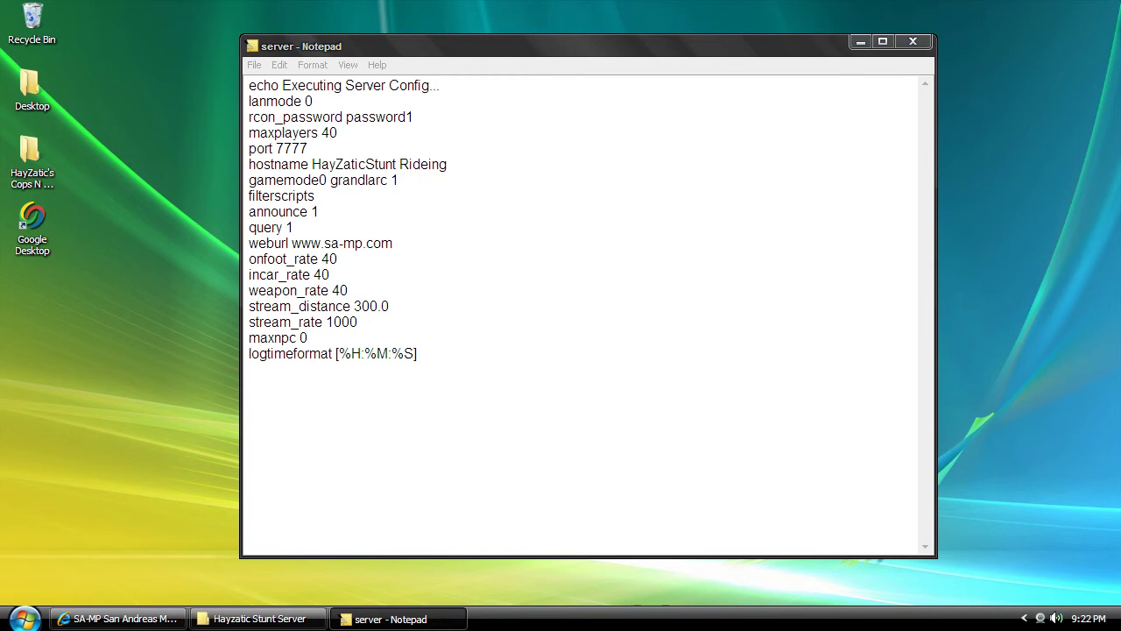
Launch the SA-MP client, view the Internet and Favorites server lists, then close it
{"action": "left_click", "coordinate": [128, 408]}
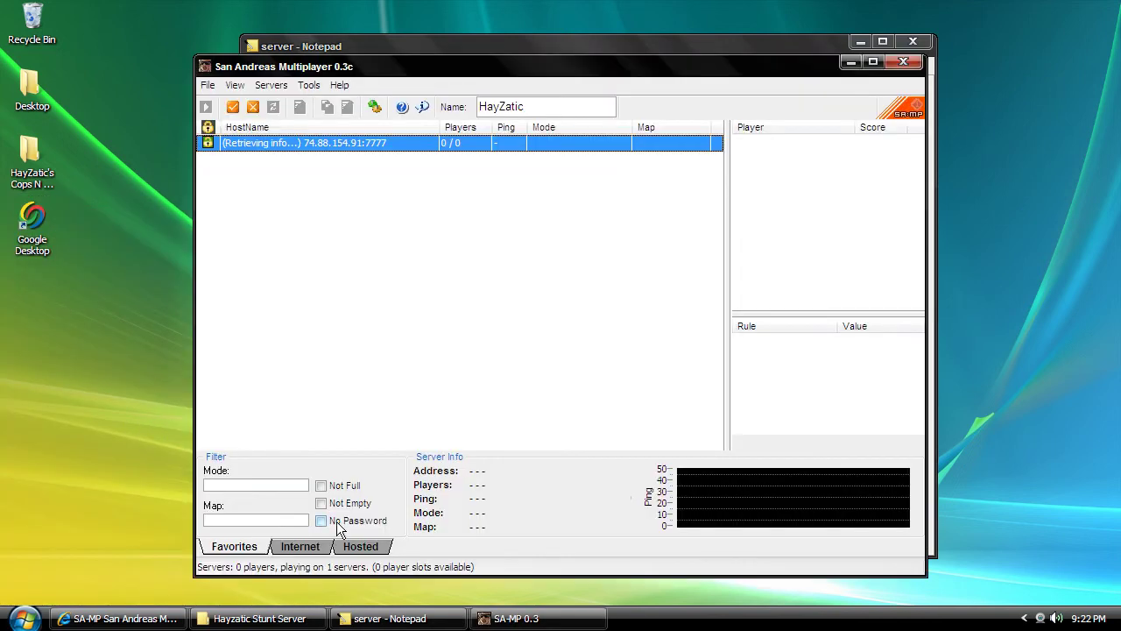
{"action": "left_click", "coordinate": [304, 547]}
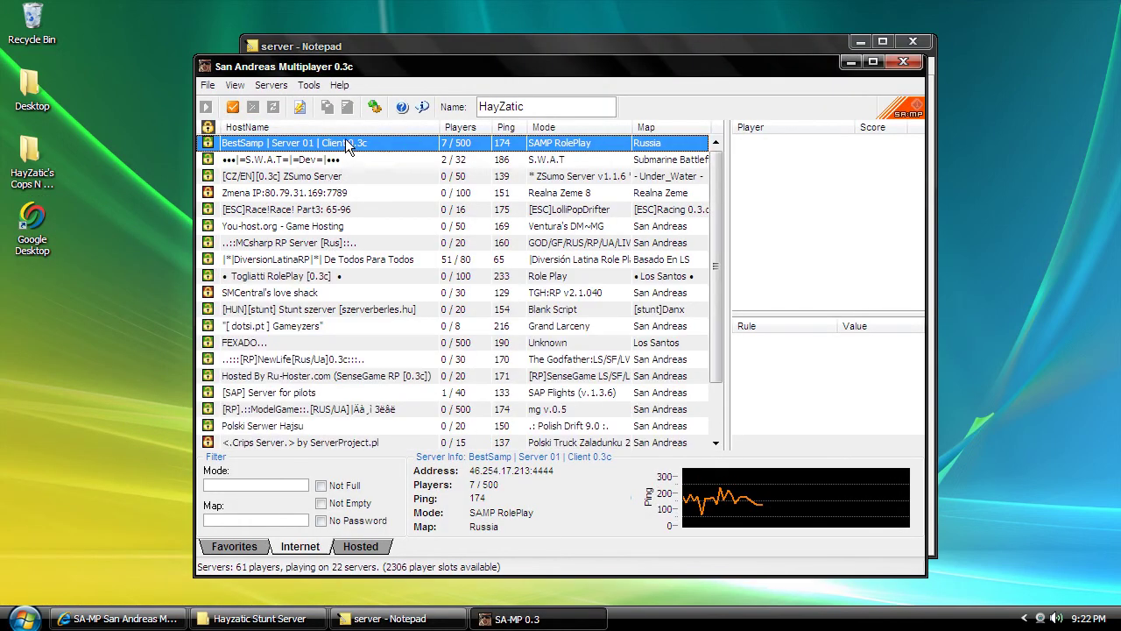
{"action": "left_click", "coordinate": [234, 546]}
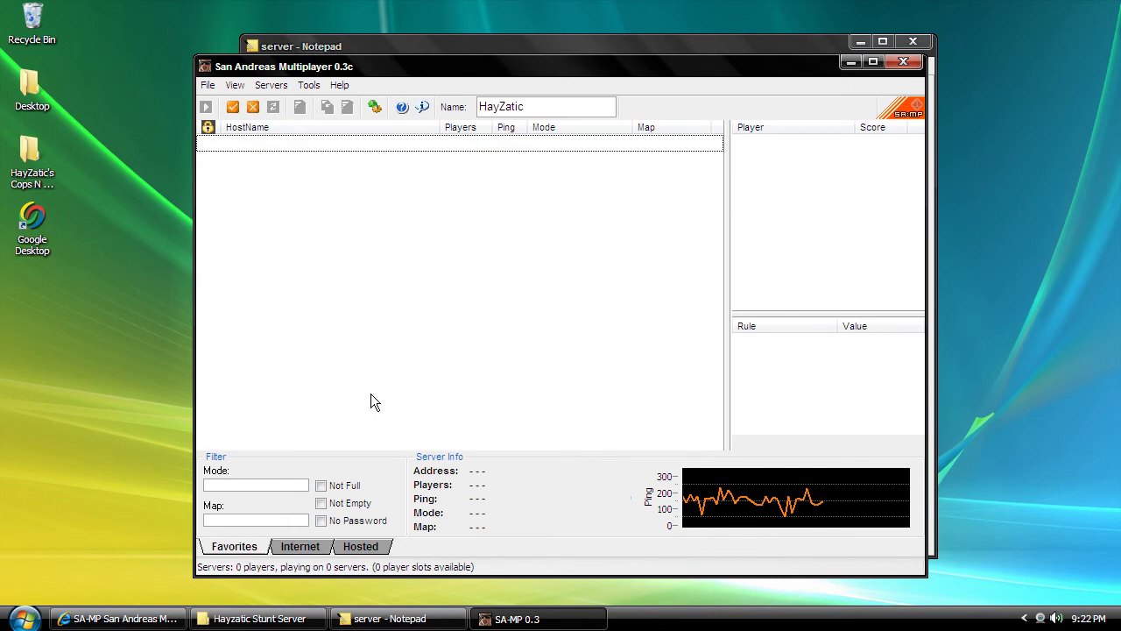
{"action": "left_click", "coordinate": [904, 63]}
{"action": "left_click", "coordinate": [472, 243]}
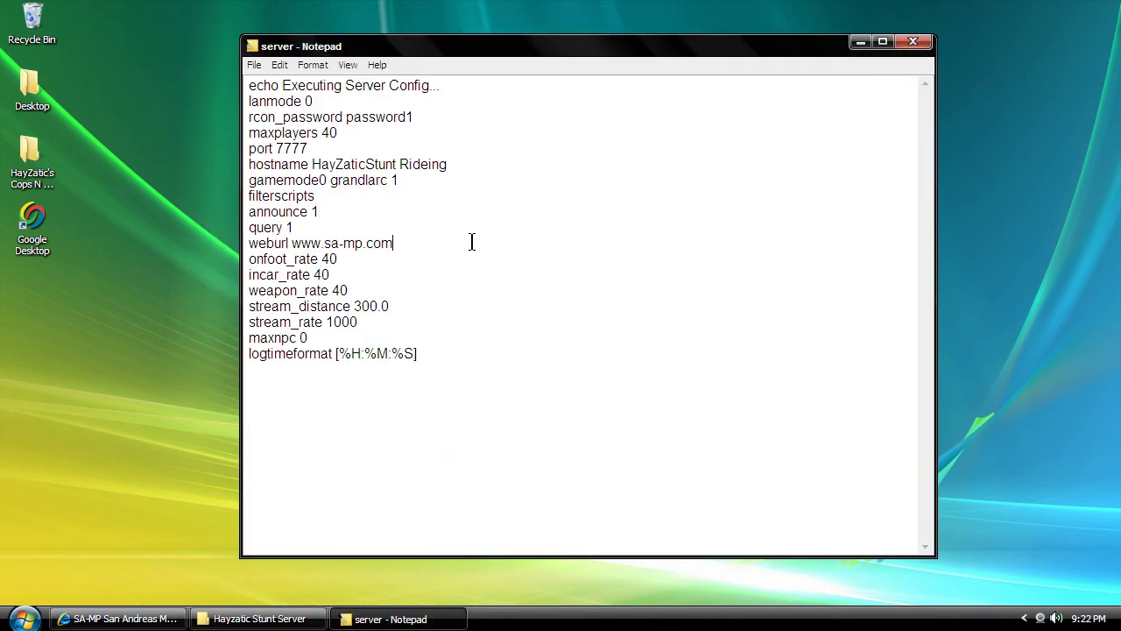
{"action": "key", "text": "BackSpace"}
{"action": "key", "text": "BackSpace"}
{"action": "key", "text": "BackSpace"}
{"action": "key", "text": "BackSpace"}
{"action": "key", "text": "BackSpace"}
{"action": "key", "text": "BackSpace"}
{"action": "key", "text": "BackSpace"}
{"action": "key", "text": "BackSpace"}
{"action": "type", "text": "hayzaticdefuse.webs.com"}
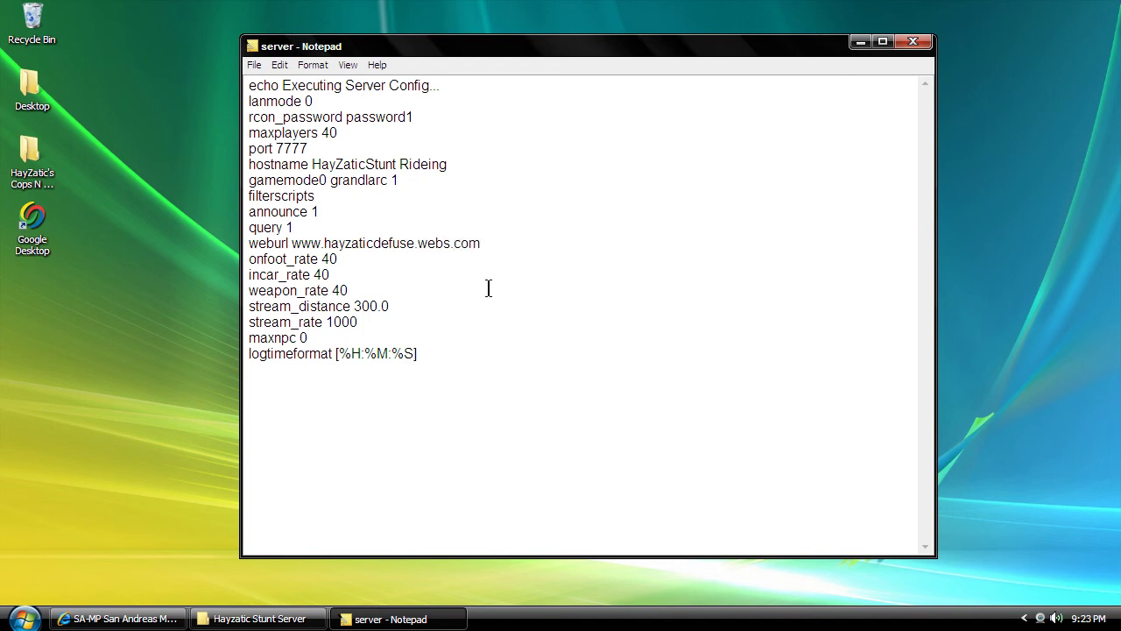
Add a plugins line after logtimeformat and save server.cfg
{"action": "left_click", "coordinate": [459, 359]}
{"action": "type", "text": "plugins"}
{"action": "left_click", "coordinate": [254, 65]}
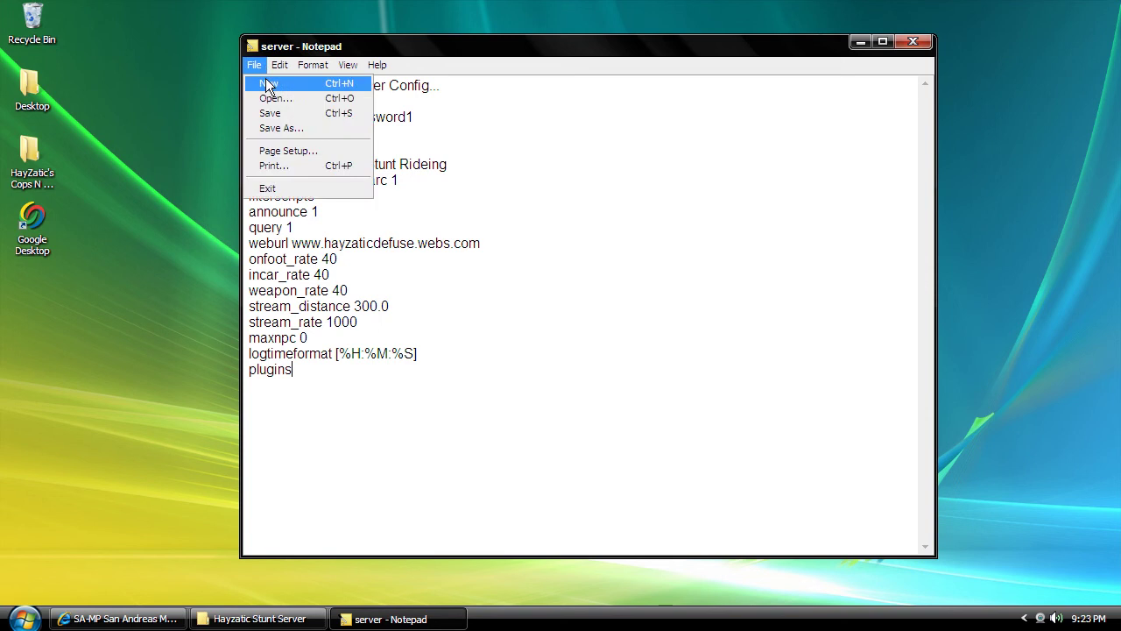
{"action": "left_click", "coordinate": [268, 109]}
Close Notepad and reposition the Hayzatic Stunt Server folder near the desktop centre
{"action": "double_click", "coordinate": [250, 47]}
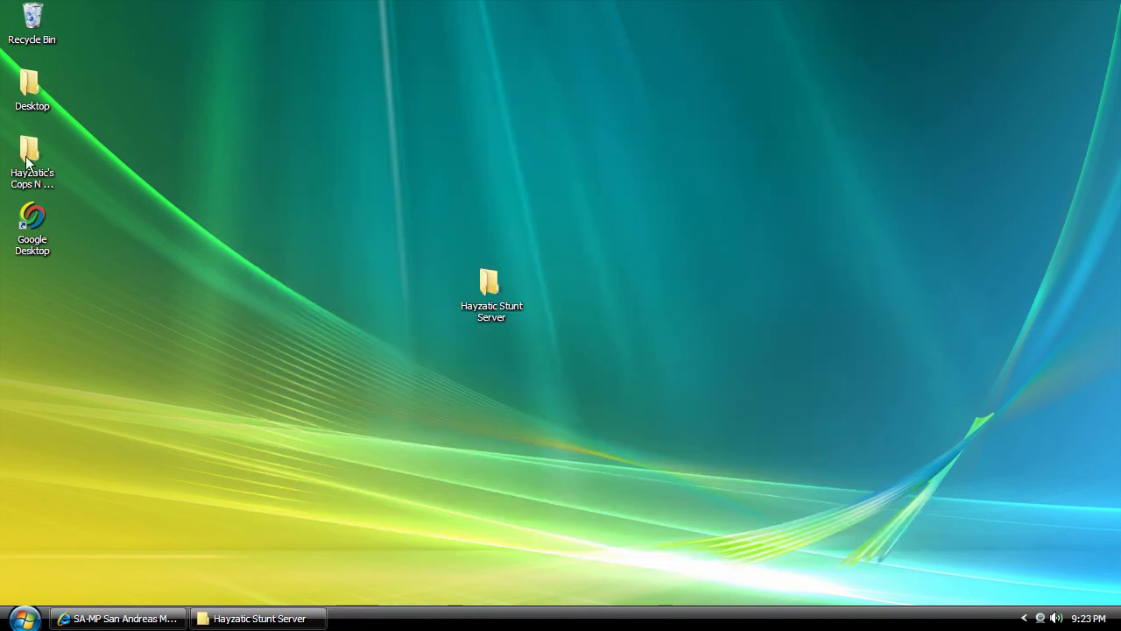
{"action": "left_click_drag", "start_coordinate": [492, 283], "coordinate": [598, 250]}
{"action": "left_click_drag", "start_coordinate": [552, 206], "coordinate": [552, 279]}
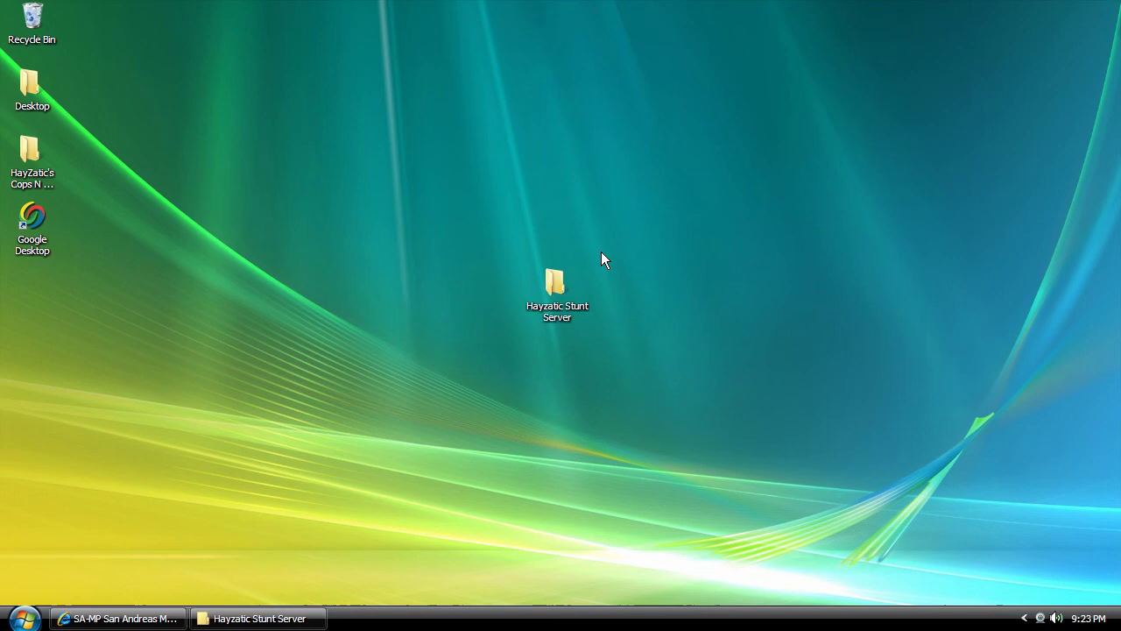